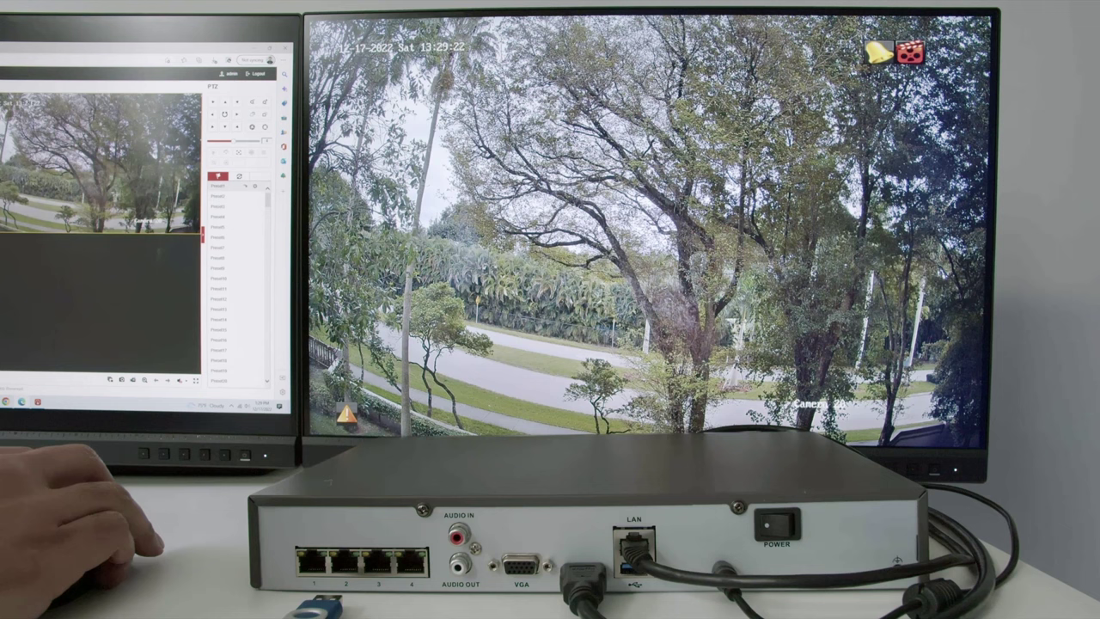
Open playback from the live view and load the recordings of 17 December 2022
{"action": "right_click", "coordinate": [519, 103]}
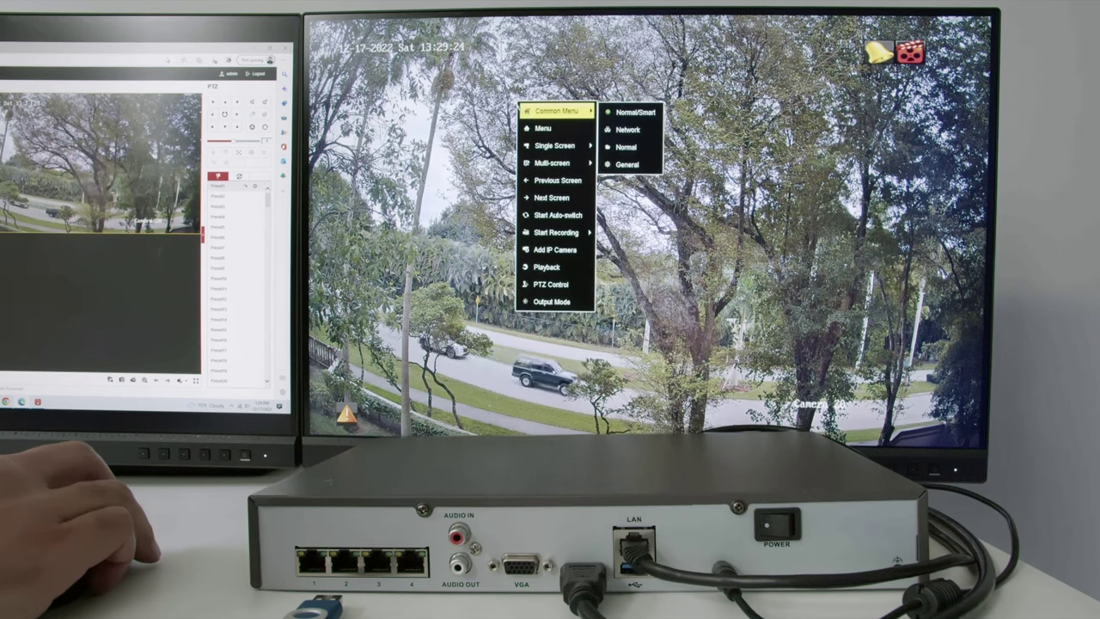
{"action": "left_click", "coordinate": [547, 266]}
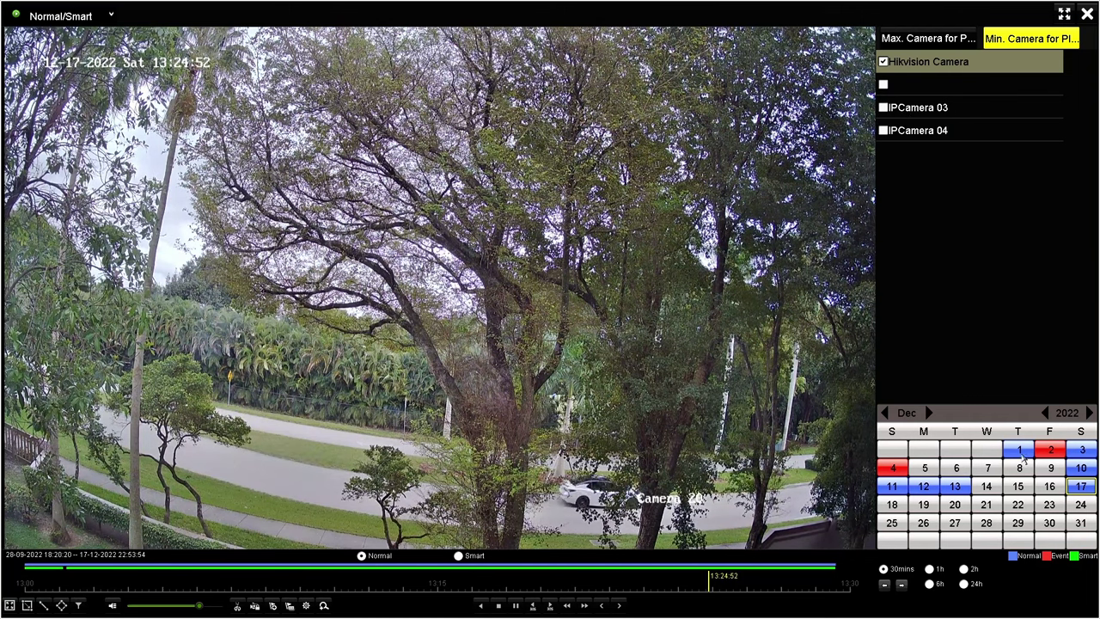
{"action": "left_click", "coordinate": [1081, 487]}
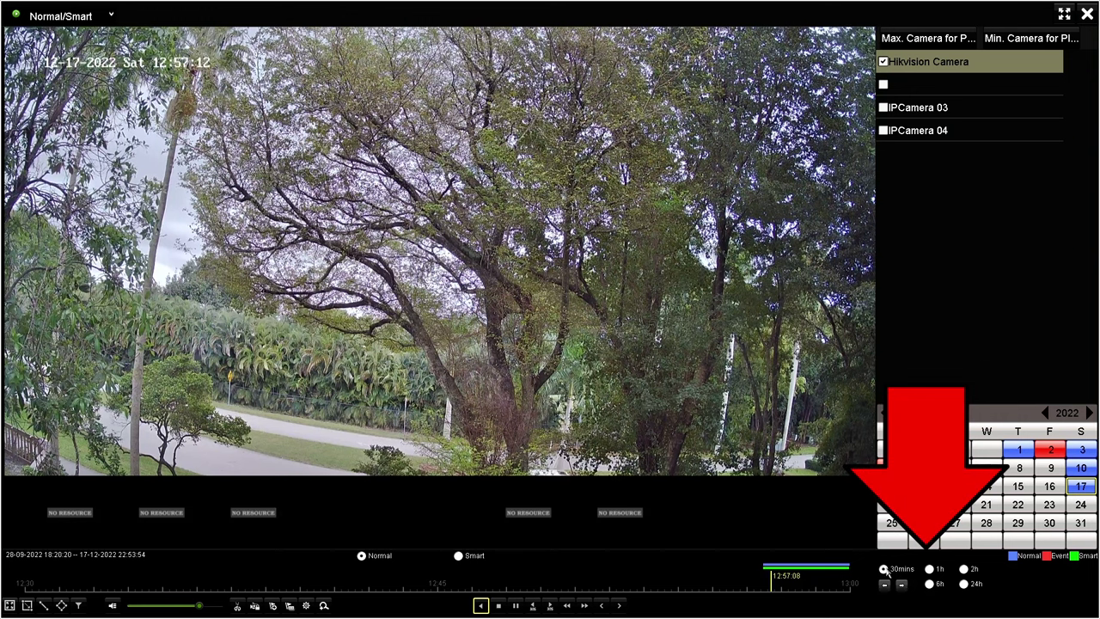
Try the 1h and 2h timeline scales and return the playback timeline to 30mins
{"action": "left_click", "coordinate": [929, 570]}
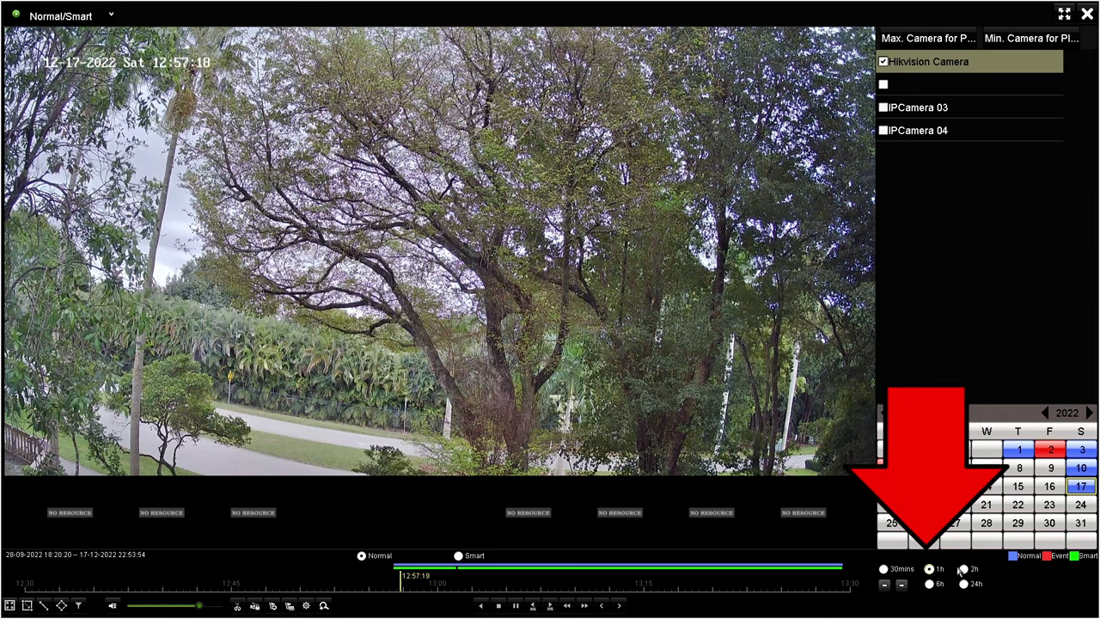
{"action": "left_click", "coordinate": [964, 570]}
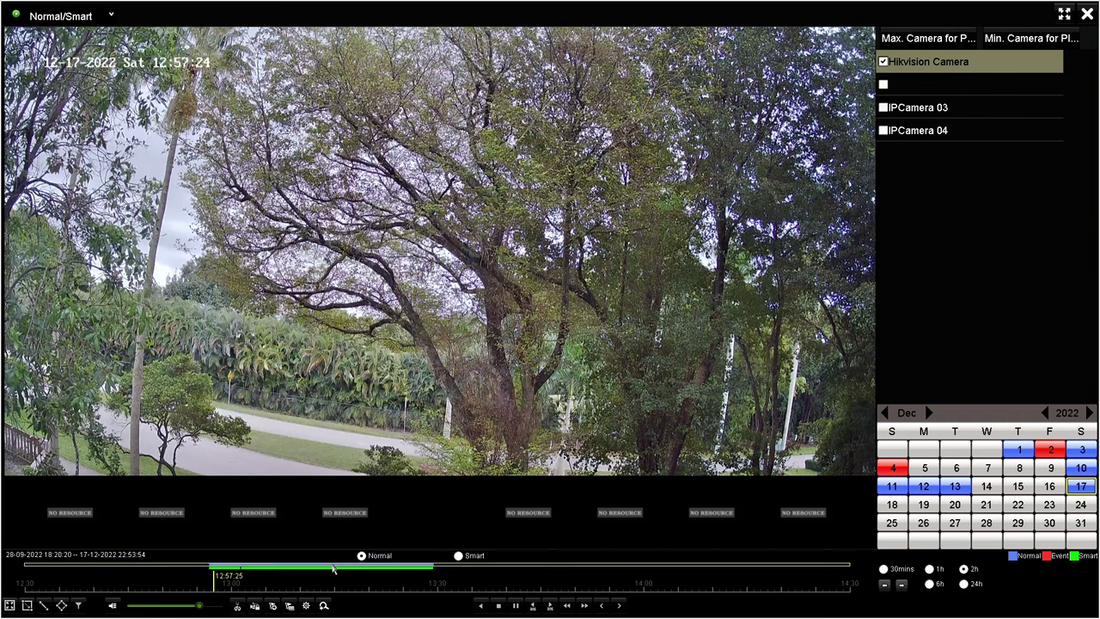
{"action": "left_click", "coordinate": [886, 569]}
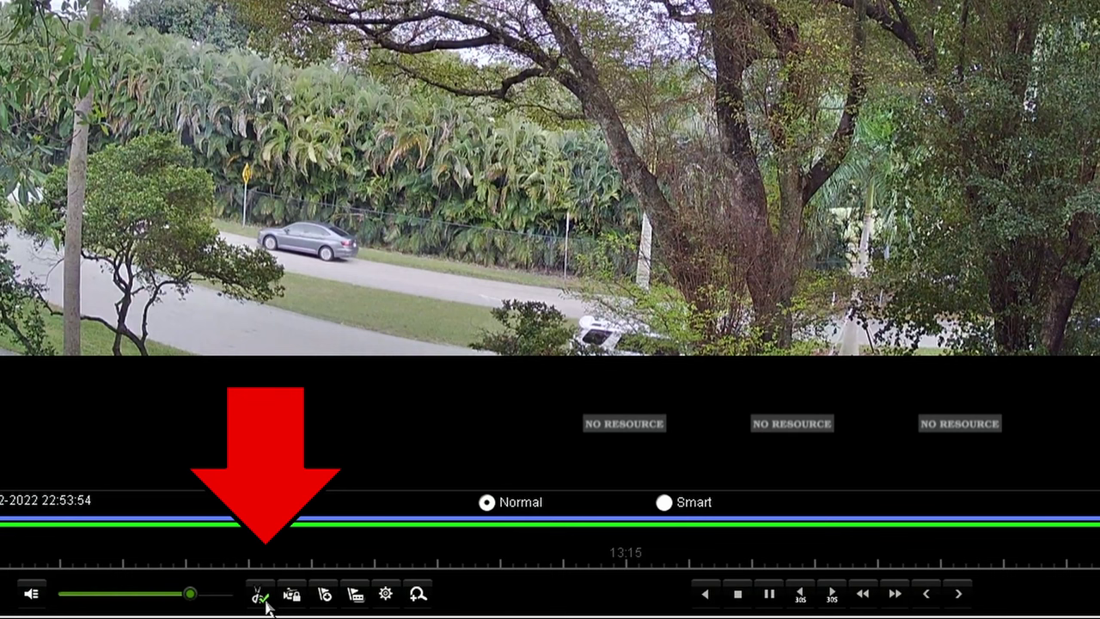
Clip the camera D1 footage from 12:58:28 to 13:01:13 and select that clip for export
{"action": "left_click", "coordinate": [269, 601]}
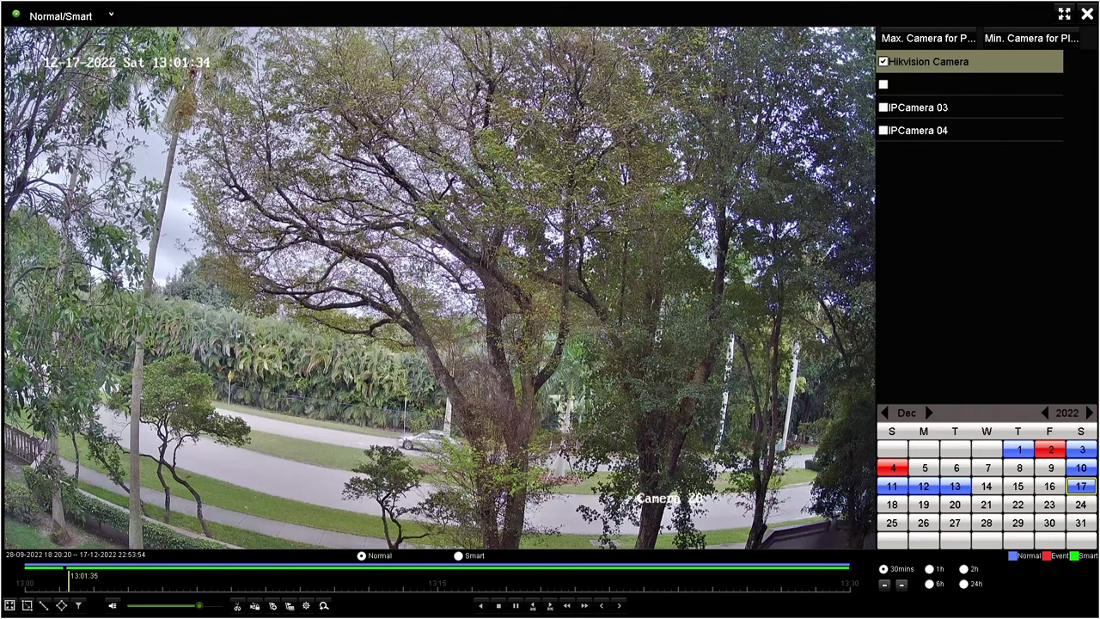
{"action": "left_click", "coordinate": [306, 605]}
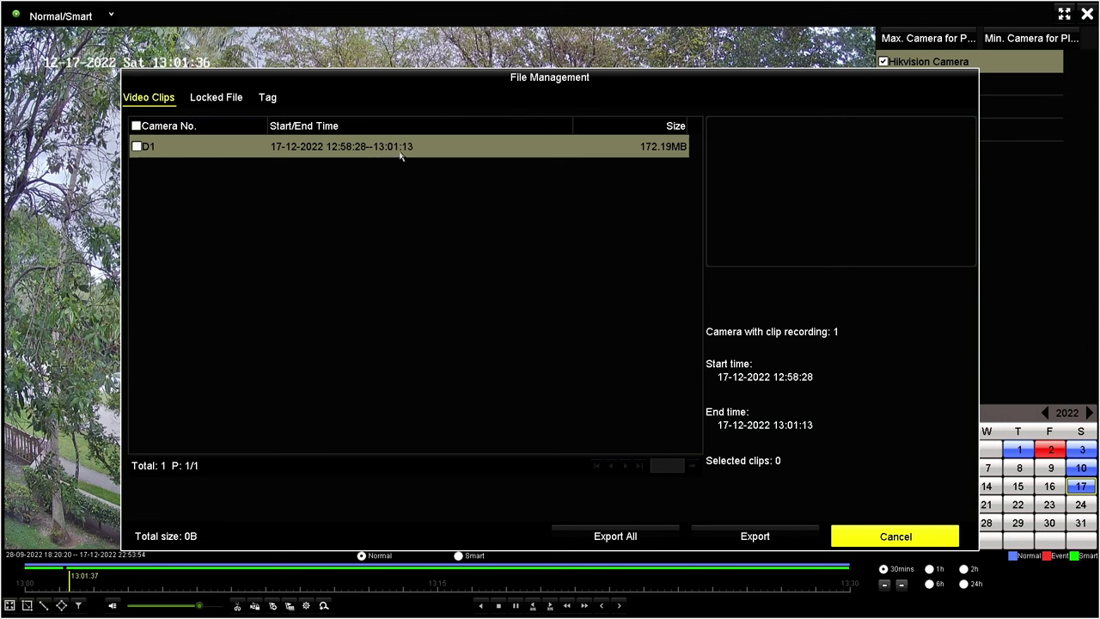
{"action": "left_click", "coordinate": [137, 148]}
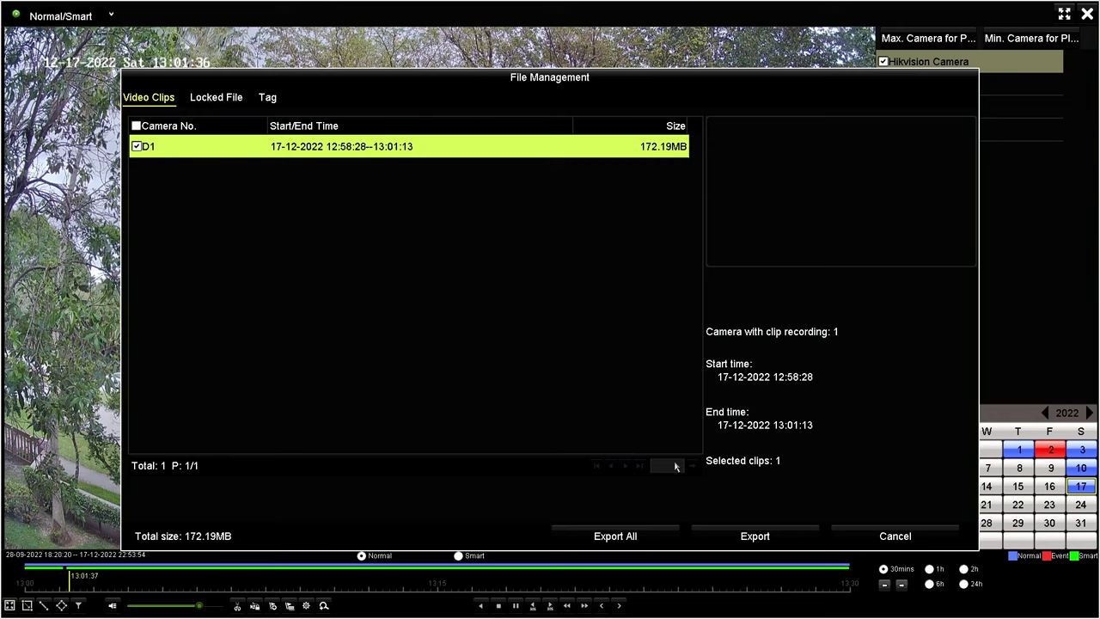
{"action": "left_click", "coordinate": [772, 530]}
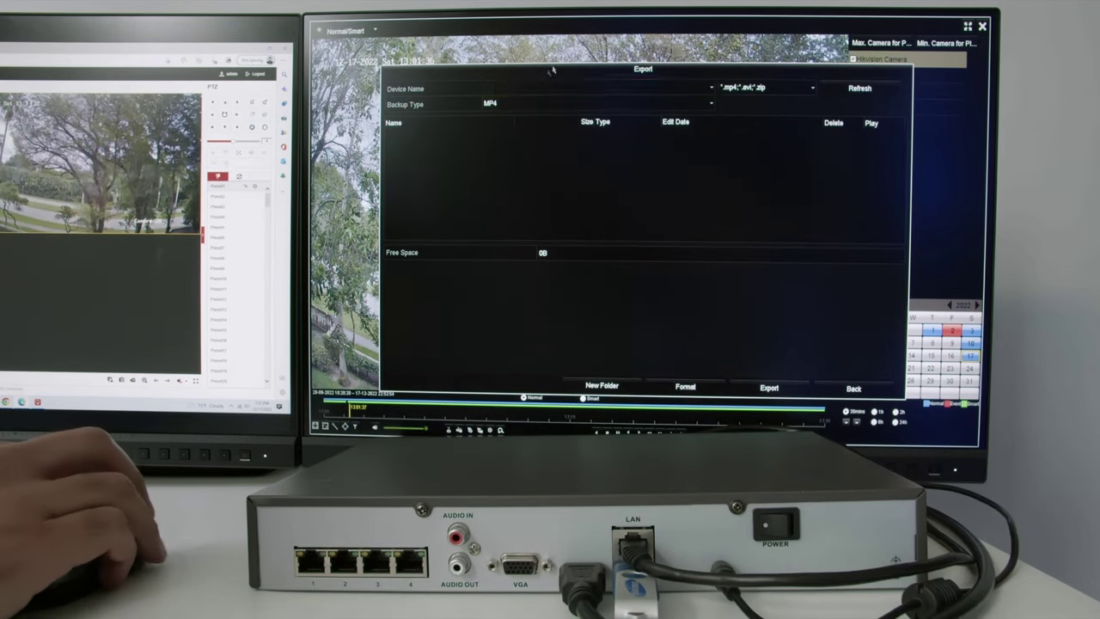
Refresh the export device so the USB flash disk is detected, and format it with the FAT32 file system
{"action": "left_click", "coordinate": [860, 88]}
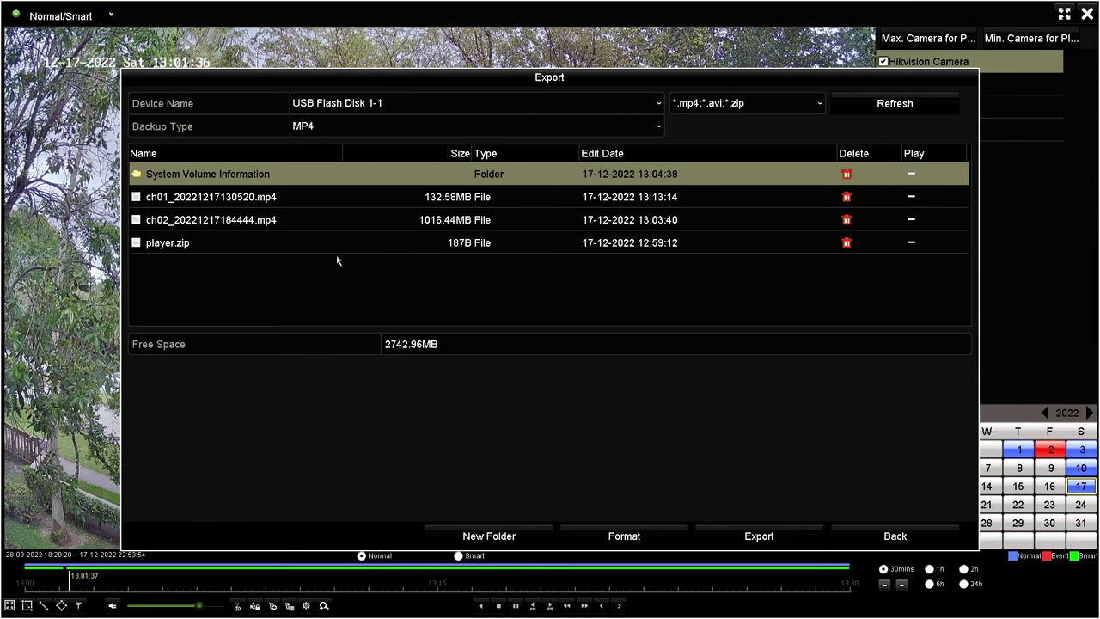
{"action": "left_click", "coordinate": [628, 541]}
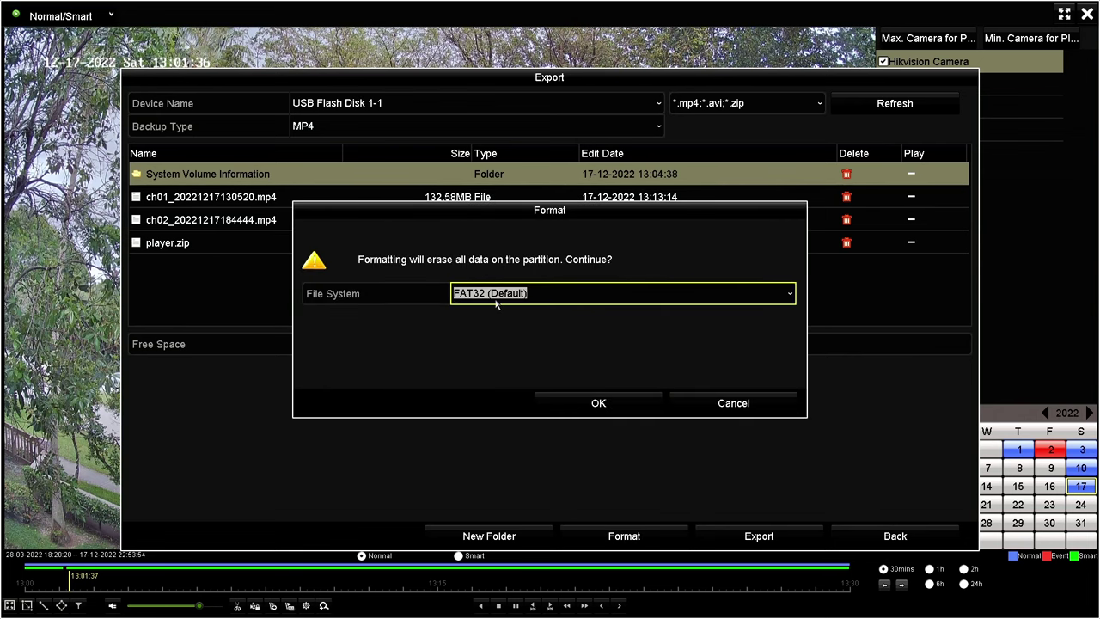
{"action": "left_click", "coordinate": [616, 407]}
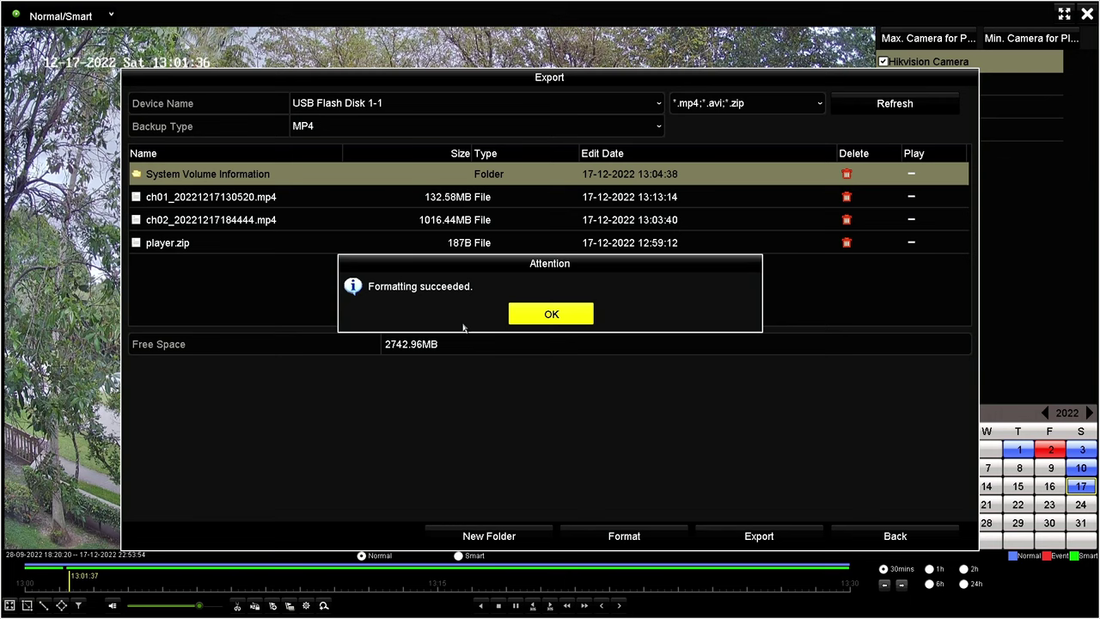
{"action": "left_click", "coordinate": [543, 317]}
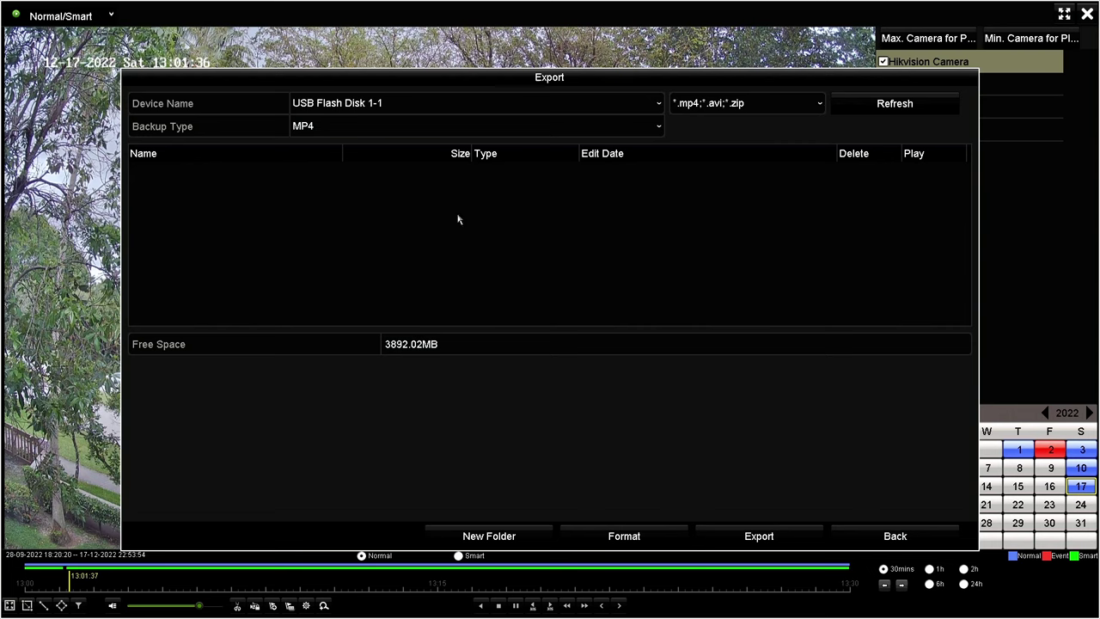
Export the selected clip as MP4 with the video and log option to the USB flash disk and close file management
{"action": "left_click", "coordinate": [768, 538]}
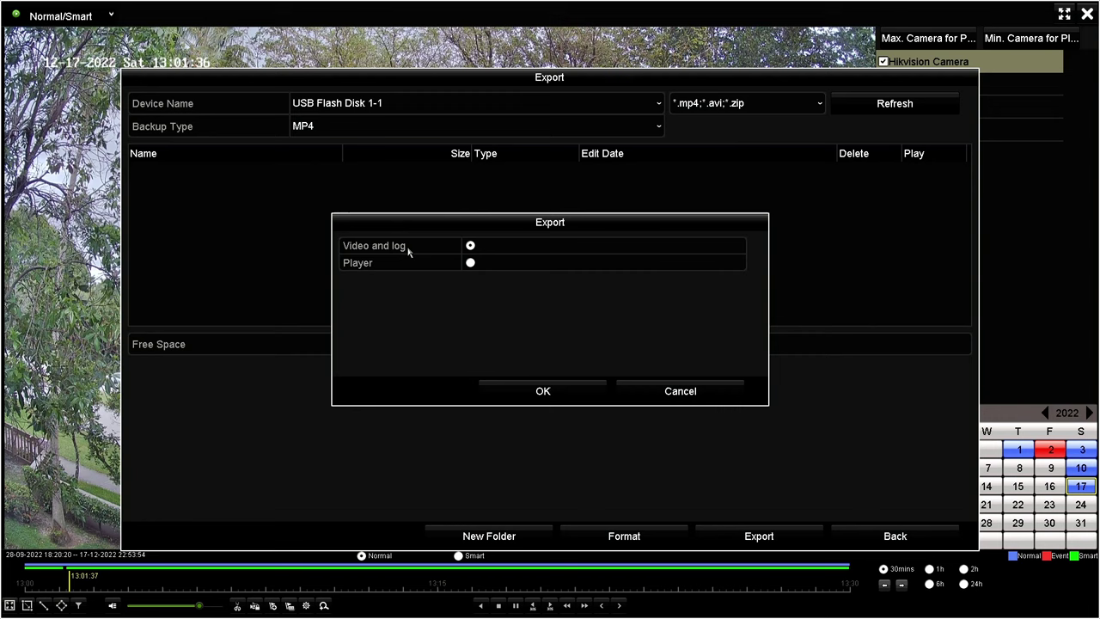
{"action": "left_click", "coordinate": [558, 392]}
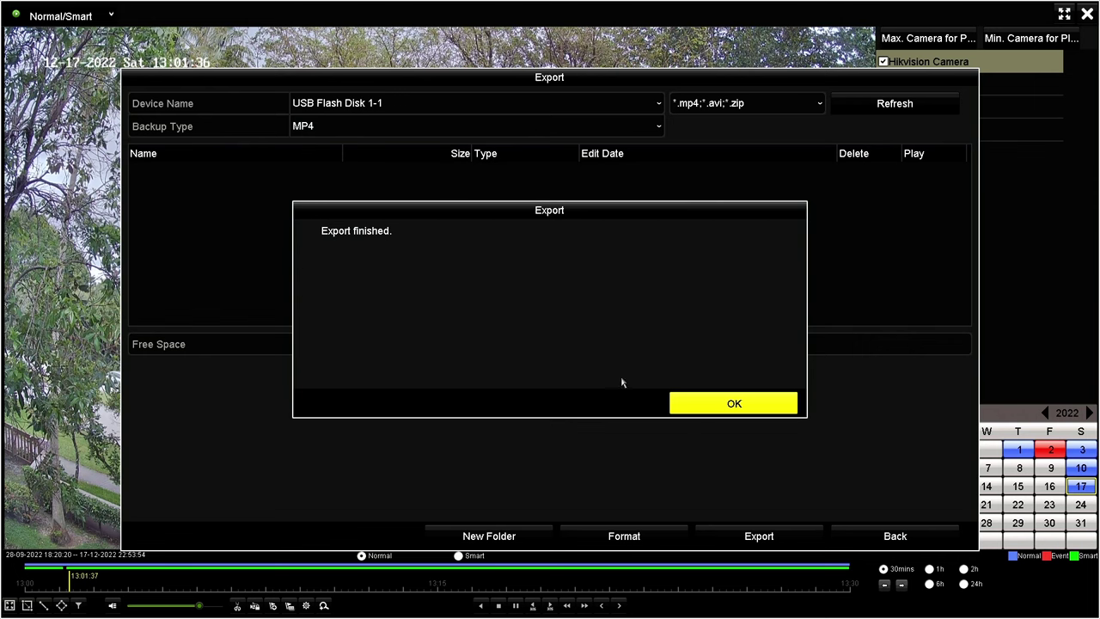
{"action": "left_click", "coordinate": [732, 404]}
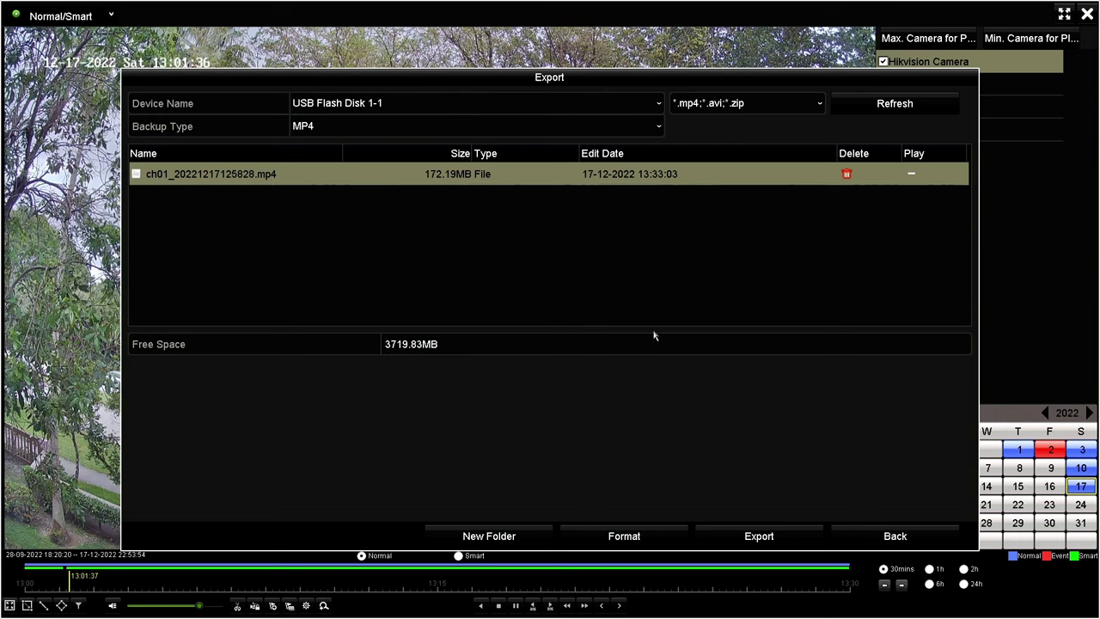
{"action": "left_click", "coordinate": [912, 536]}
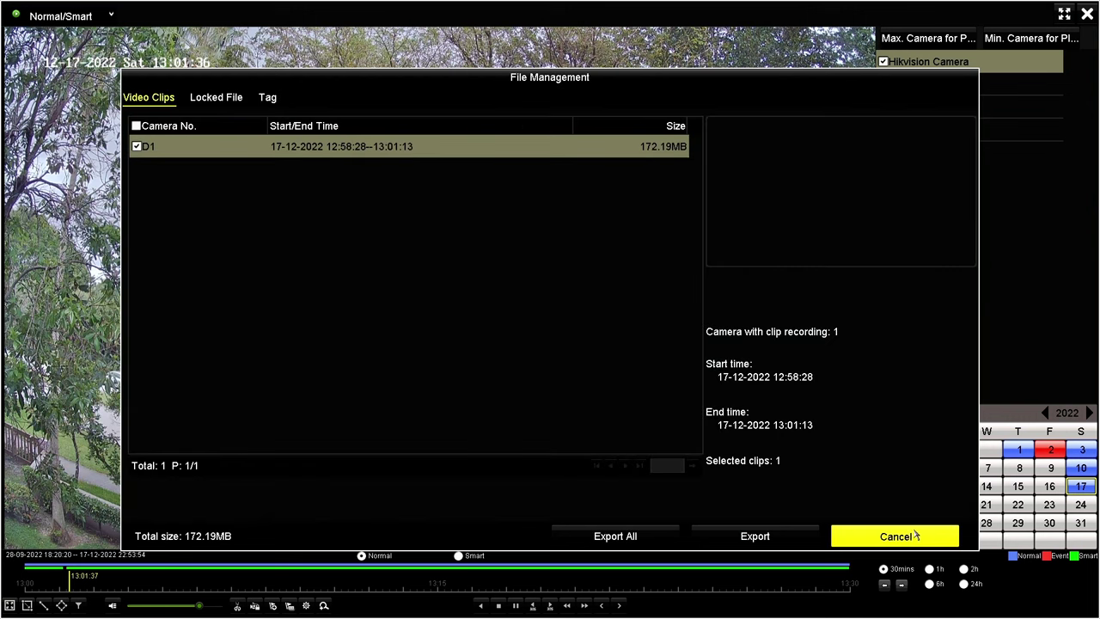
{"action": "left_click", "coordinate": [915, 538]}
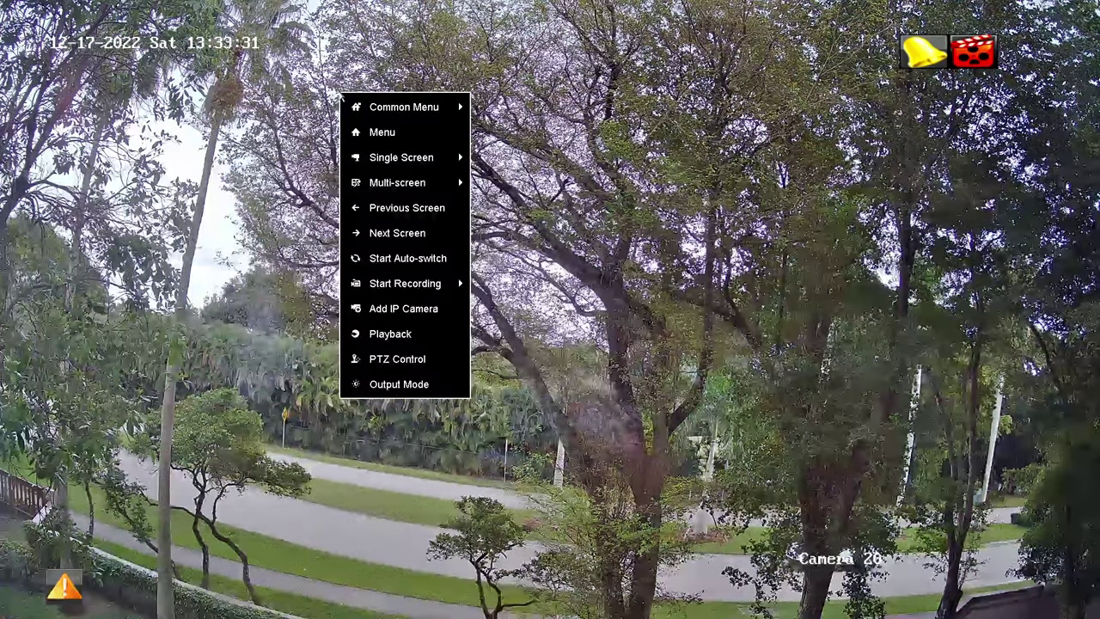
Open the recorder's Export page from the main menu and limit the camera selection to D1
{"action": "left_click", "coordinate": [383, 130]}
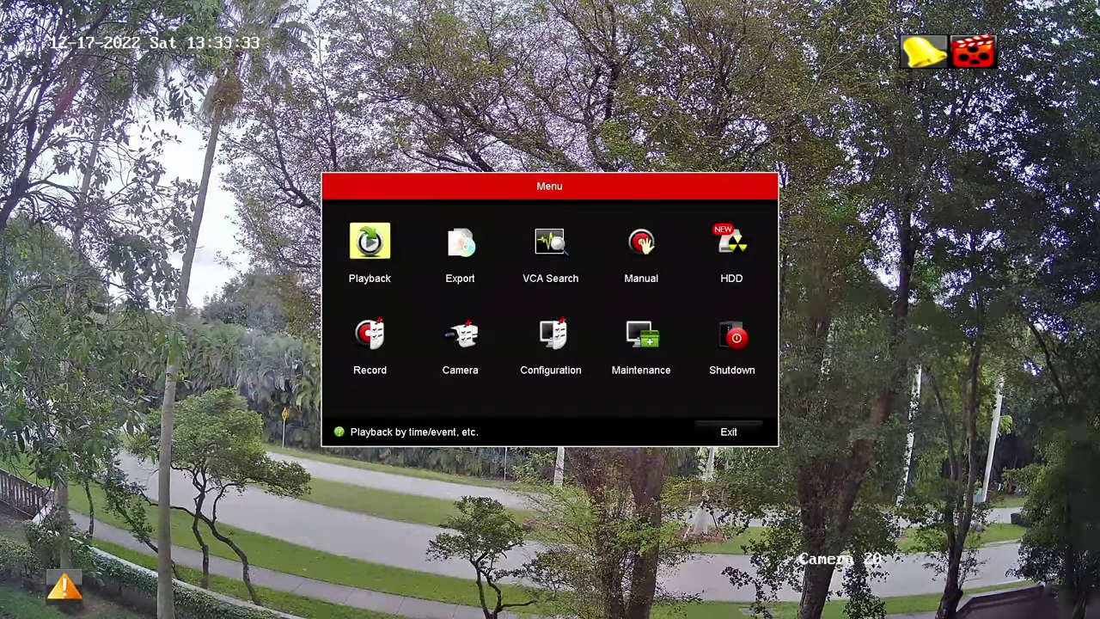
{"action": "left_click", "coordinate": [447, 270]}
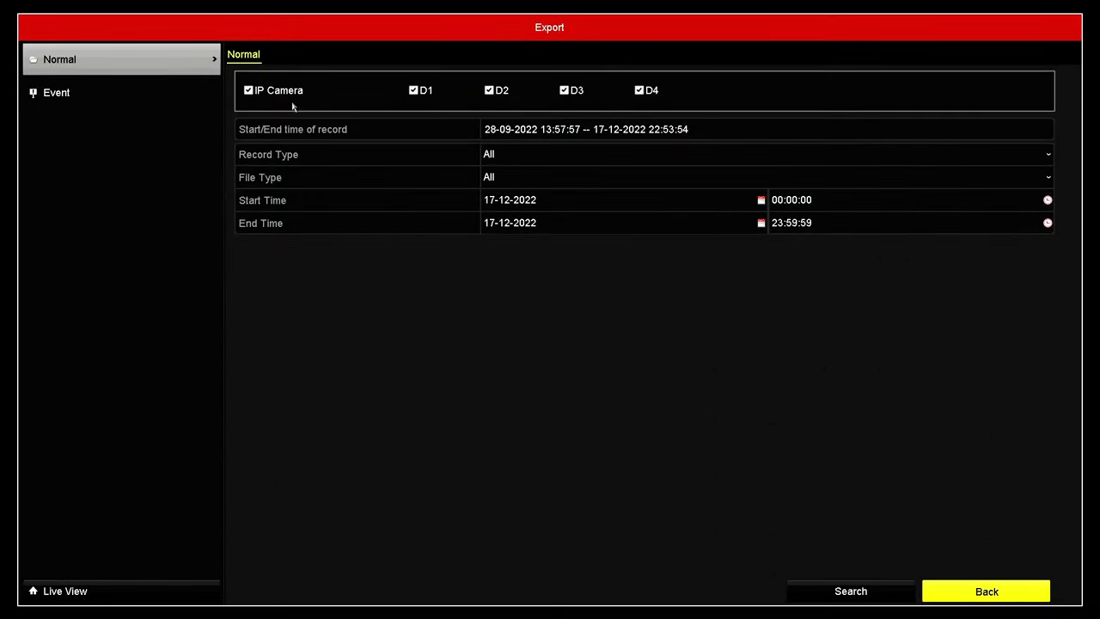
{"action": "left_click", "coordinate": [250, 91]}
{"action": "left_click", "coordinate": [413, 92]}
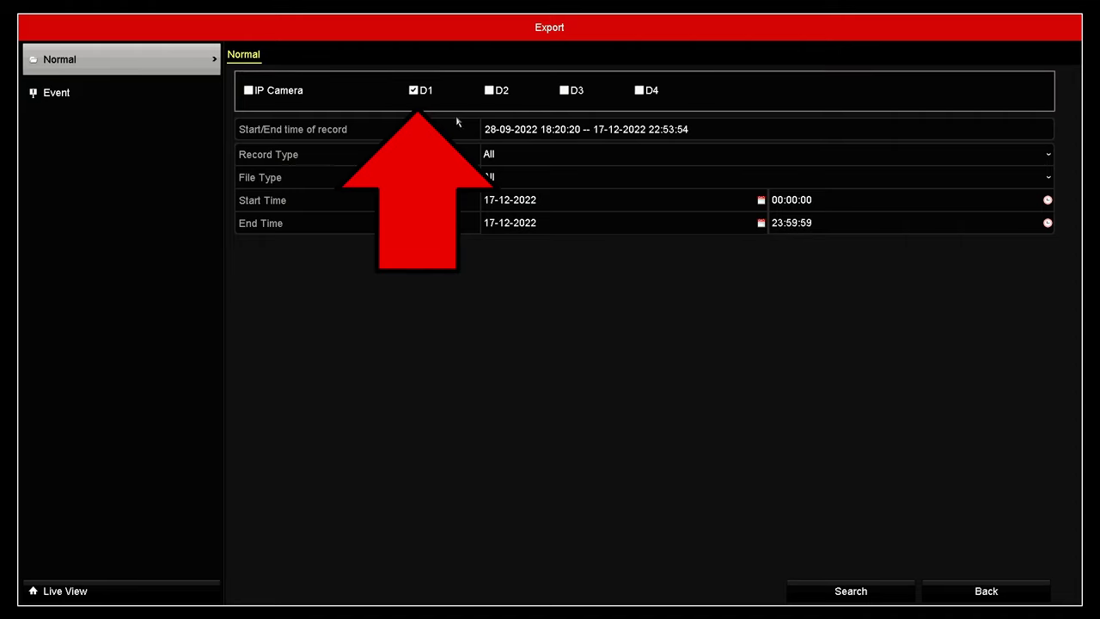
Set the export search start to 13:00:00 on 17-12-2022
{"action": "left_click", "coordinate": [566, 201]}
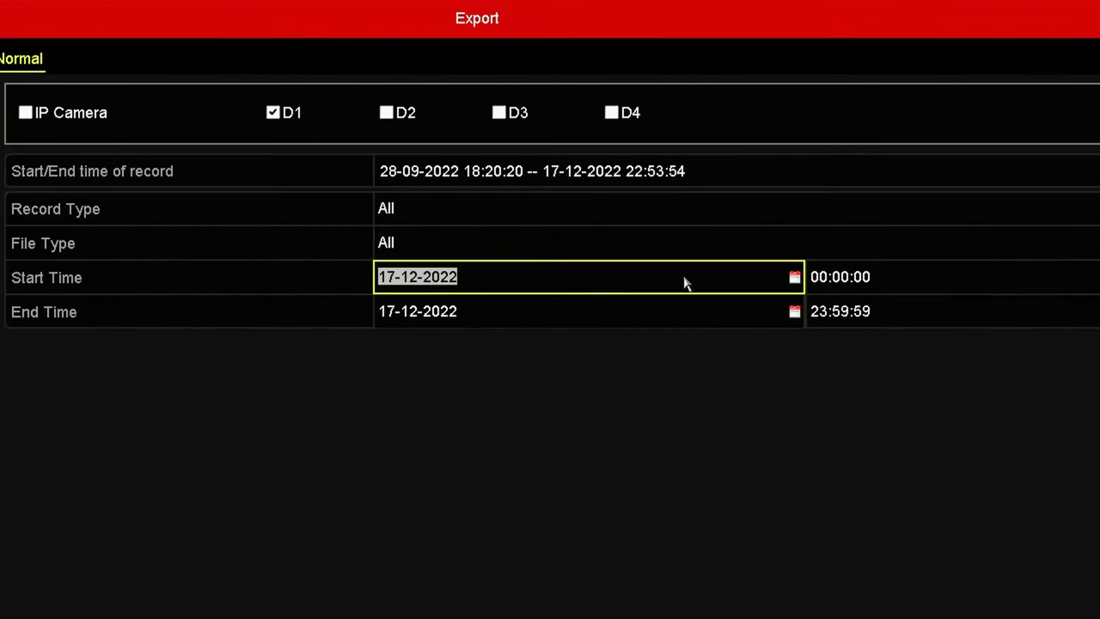
{"action": "left_click", "coordinate": [827, 279]}
{"action": "left_click", "coordinate": [886, 307]}
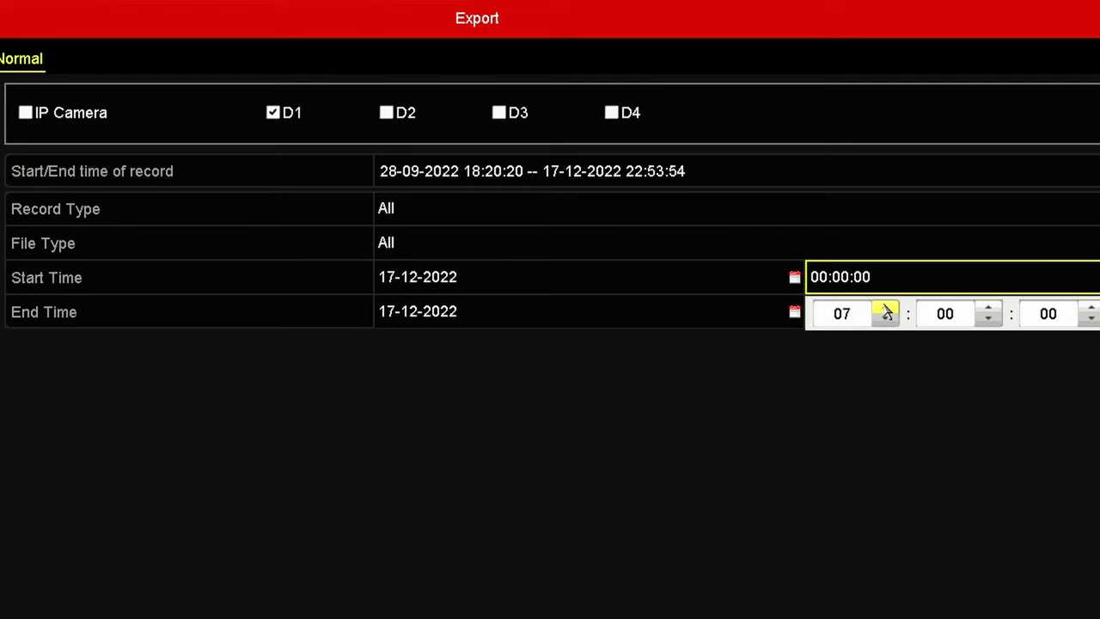
{"action": "left_click", "coordinate": [886, 308]}
{"action": "left_click", "coordinate": [997, 371]}
Set the export search end time to 13:05:59 and search for matching recordings
{"action": "left_click", "coordinate": [894, 320]}
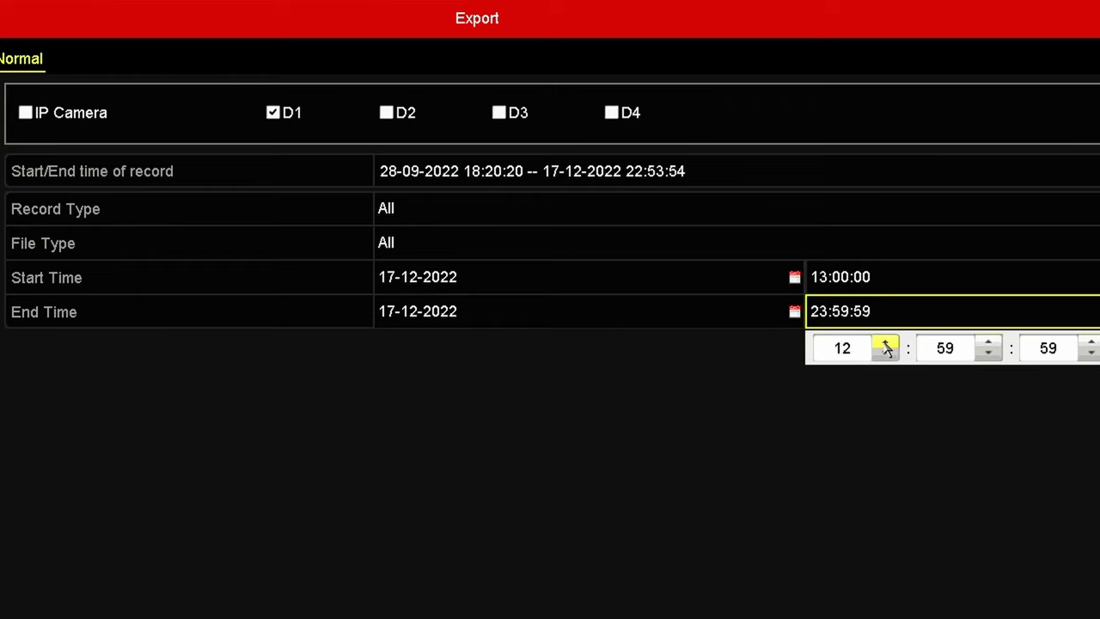
{"action": "left_click", "coordinate": [990, 344]}
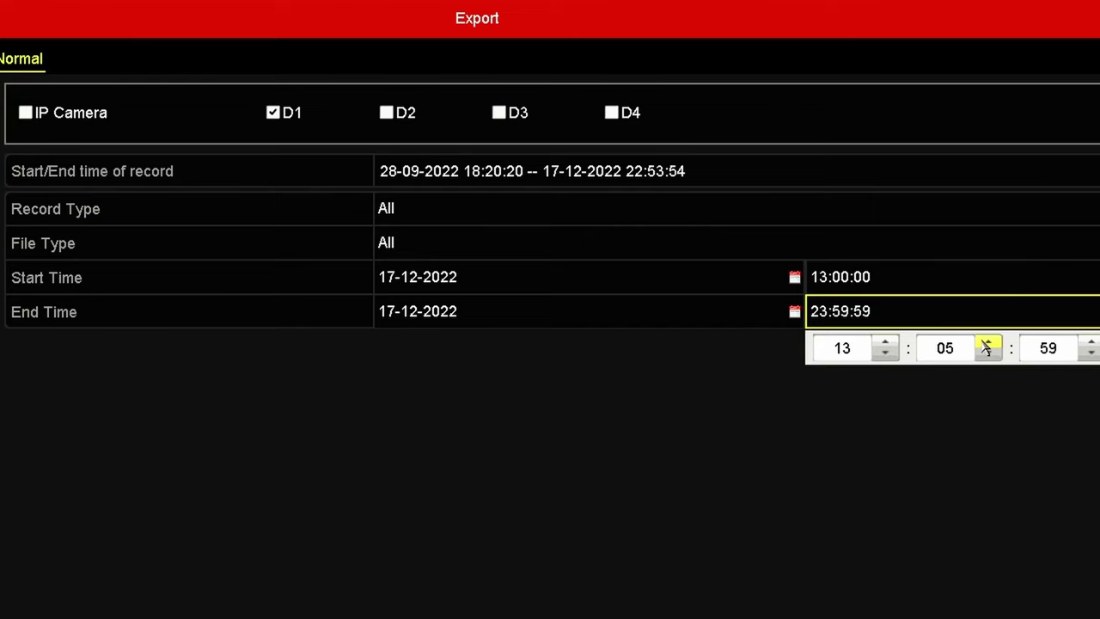
{"action": "left_click", "coordinate": [1015, 445]}
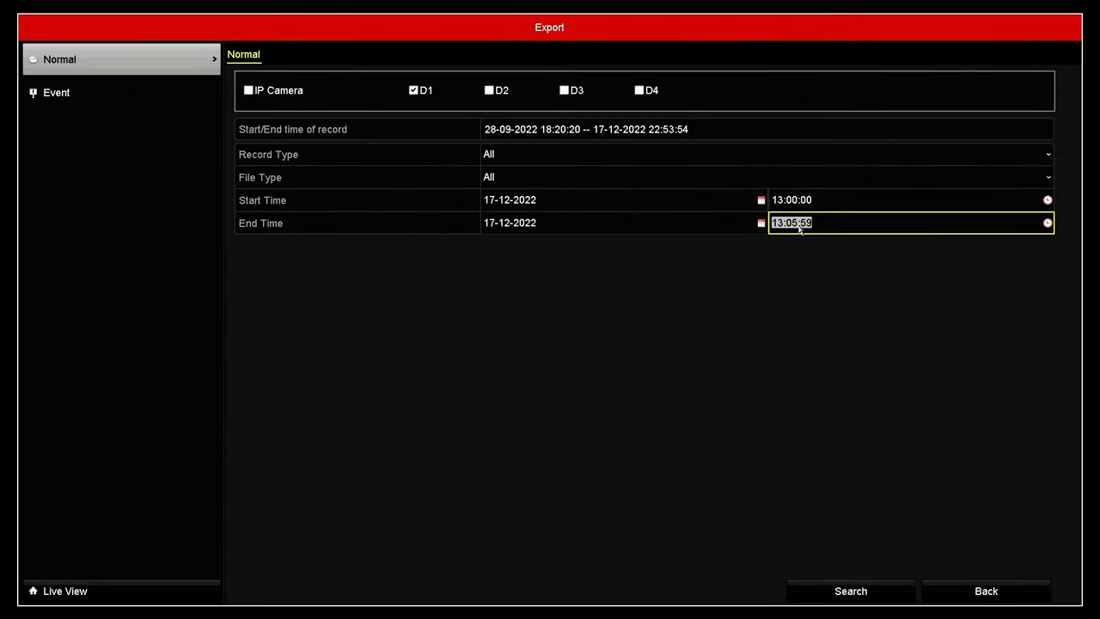
{"action": "left_click", "coordinate": [877, 588]}
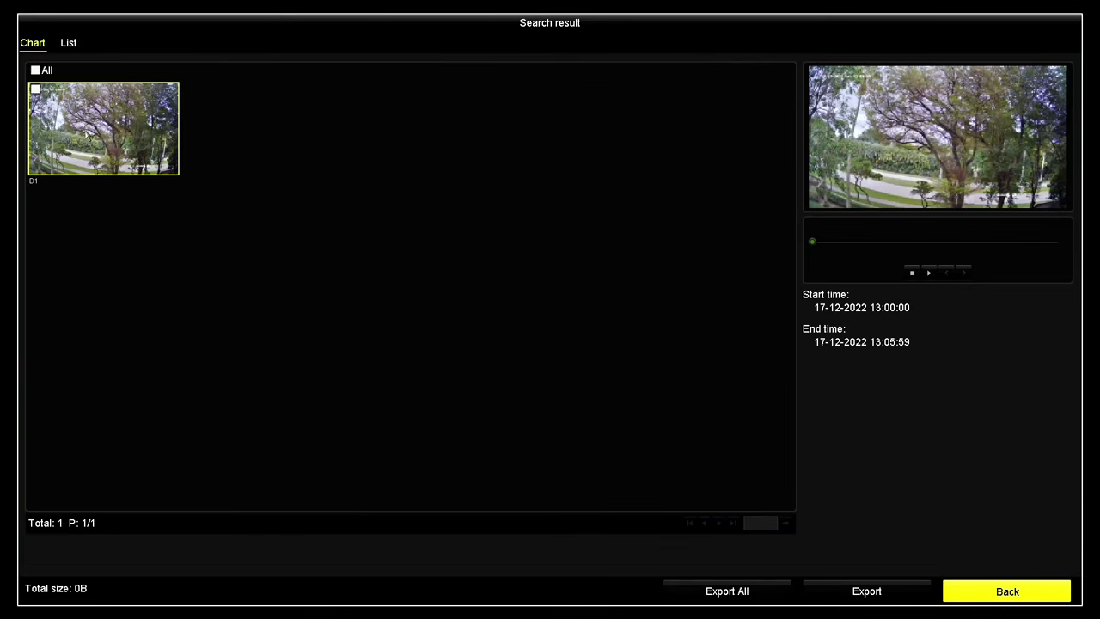
Export the found D1 recording as MP4 with video and log to the USB flash disk and leave the Export page
{"action": "left_click", "coordinate": [34, 89]}
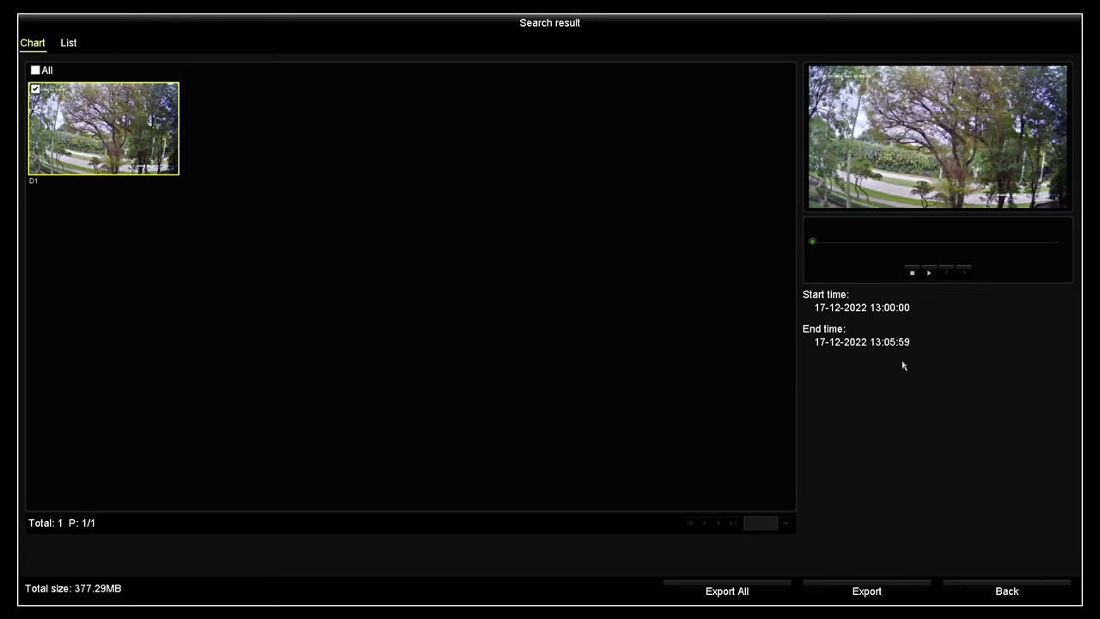
{"action": "left_click", "coordinate": [882, 593]}
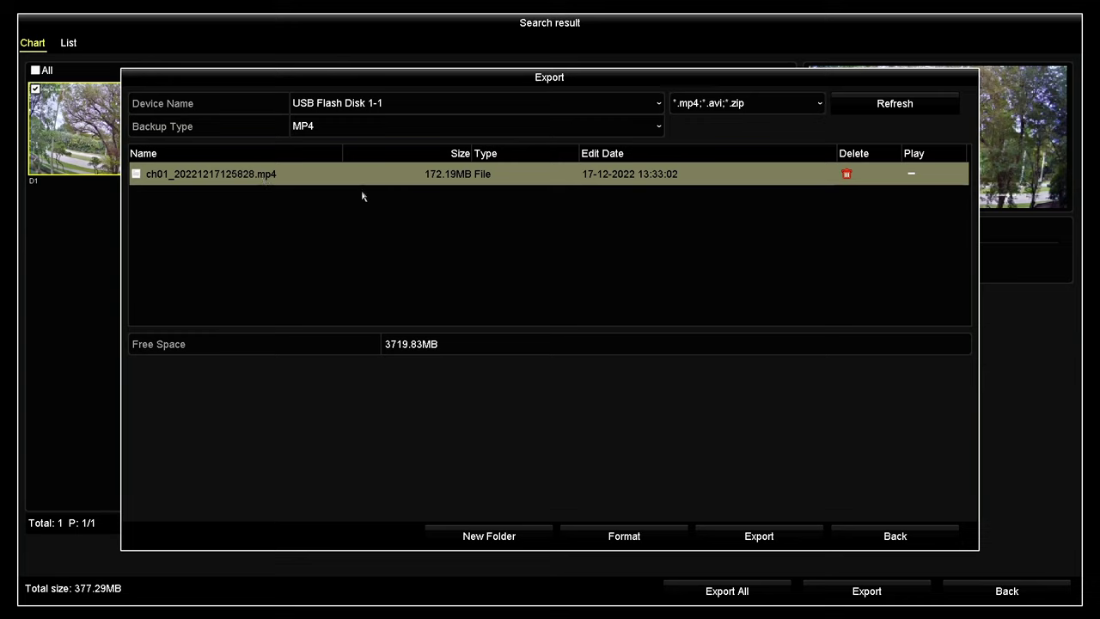
{"action": "left_click", "coordinate": [770, 537]}
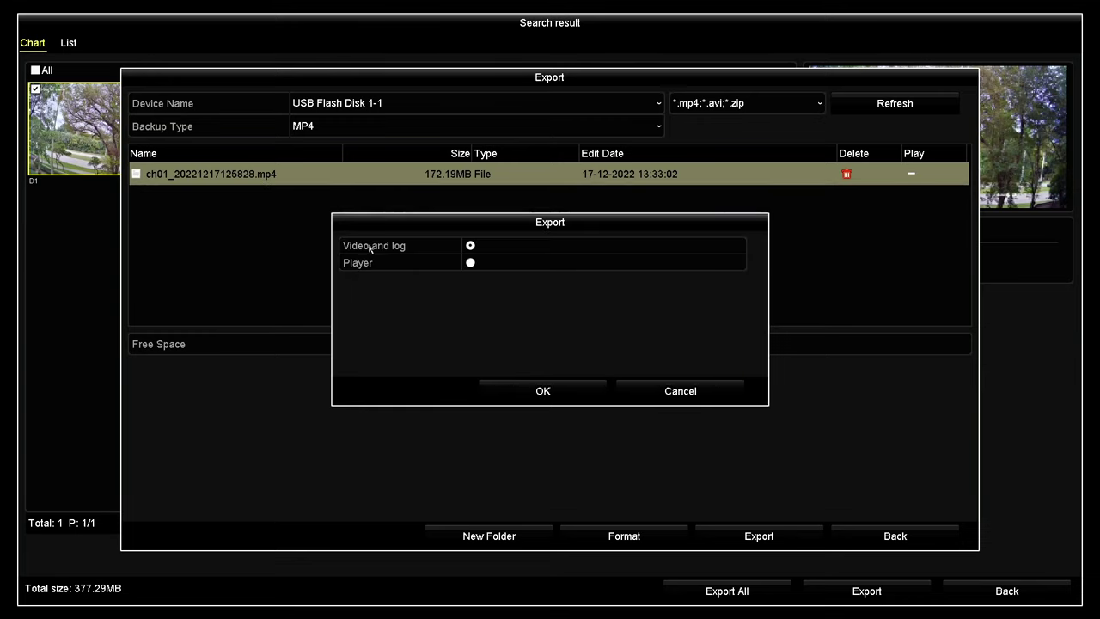
{"action": "left_click", "coordinate": [564, 391]}
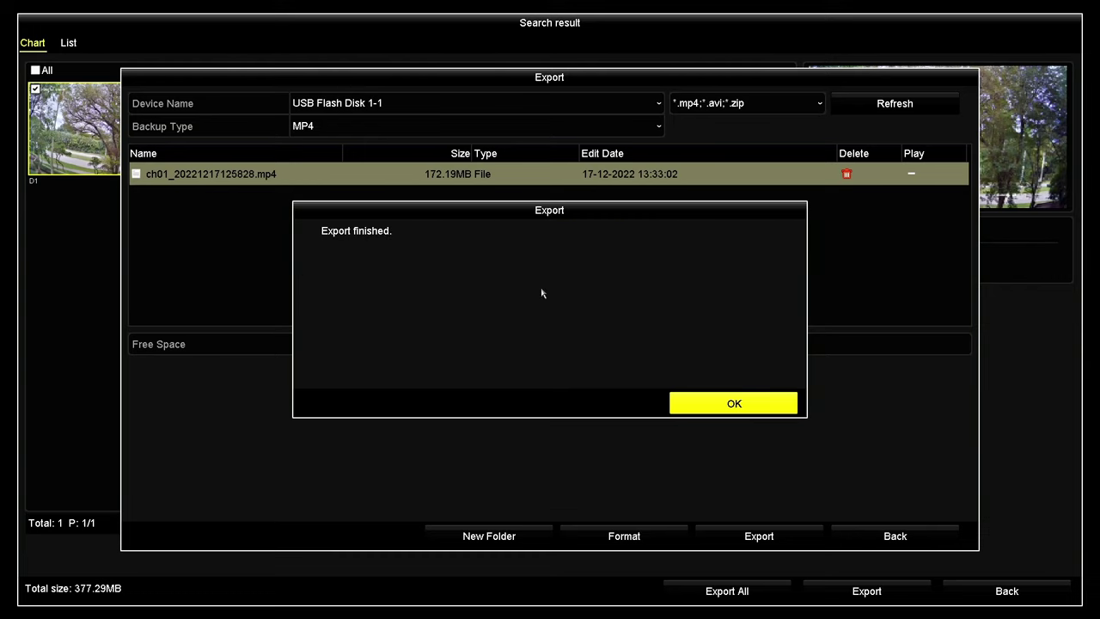
{"action": "left_click", "coordinate": [717, 405]}
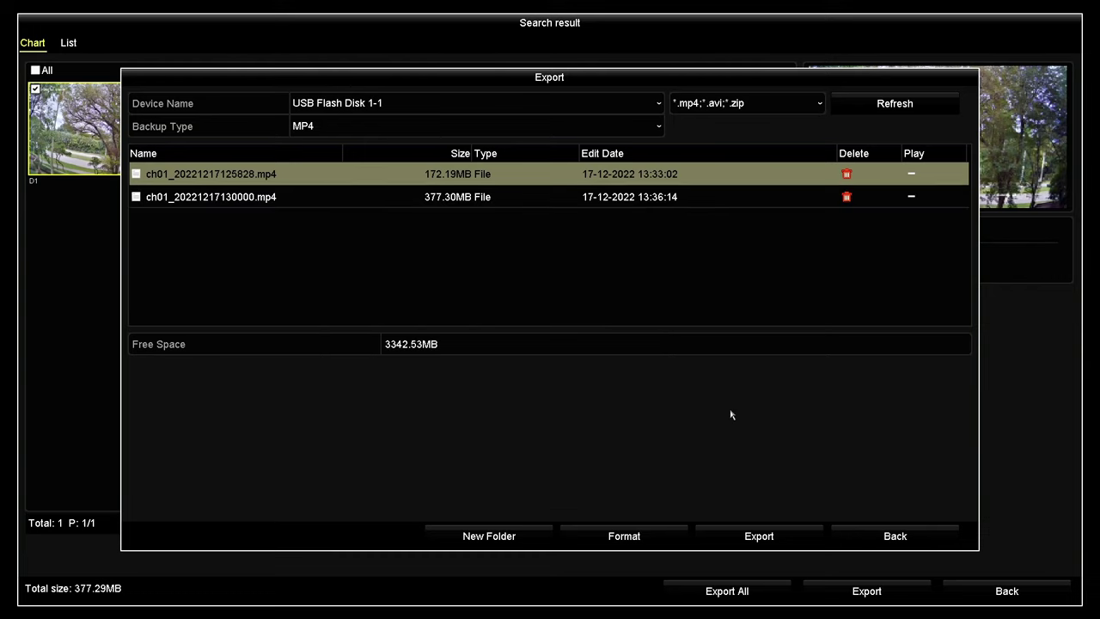
{"action": "left_click", "coordinate": [883, 538]}
{"action": "right_click", "coordinate": [515, 215]}
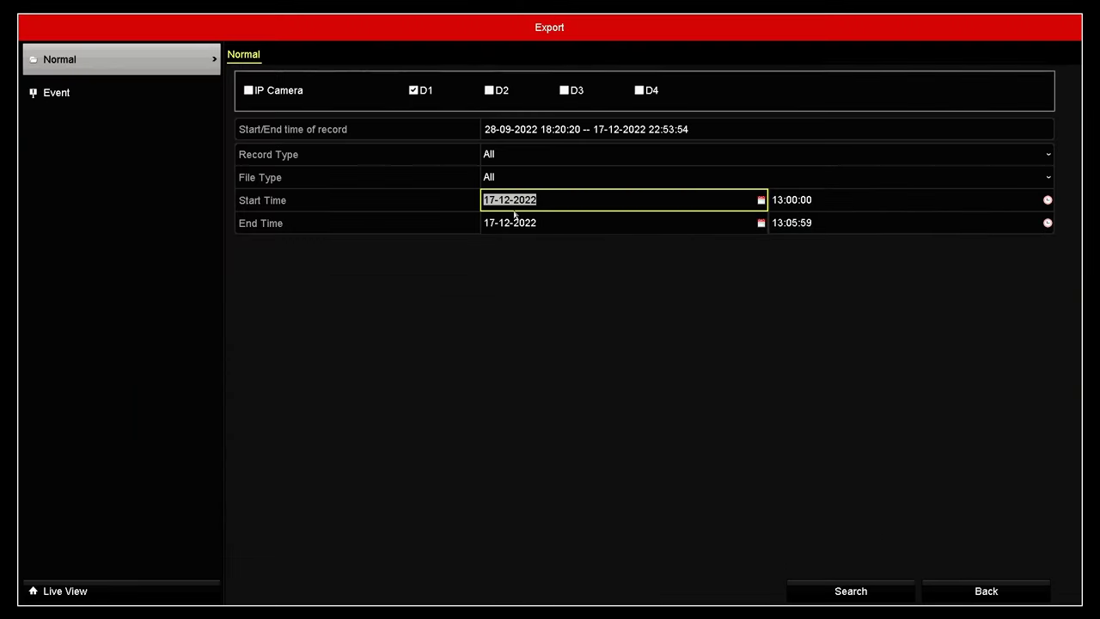
{"action": "left_click", "coordinate": [979, 588]}
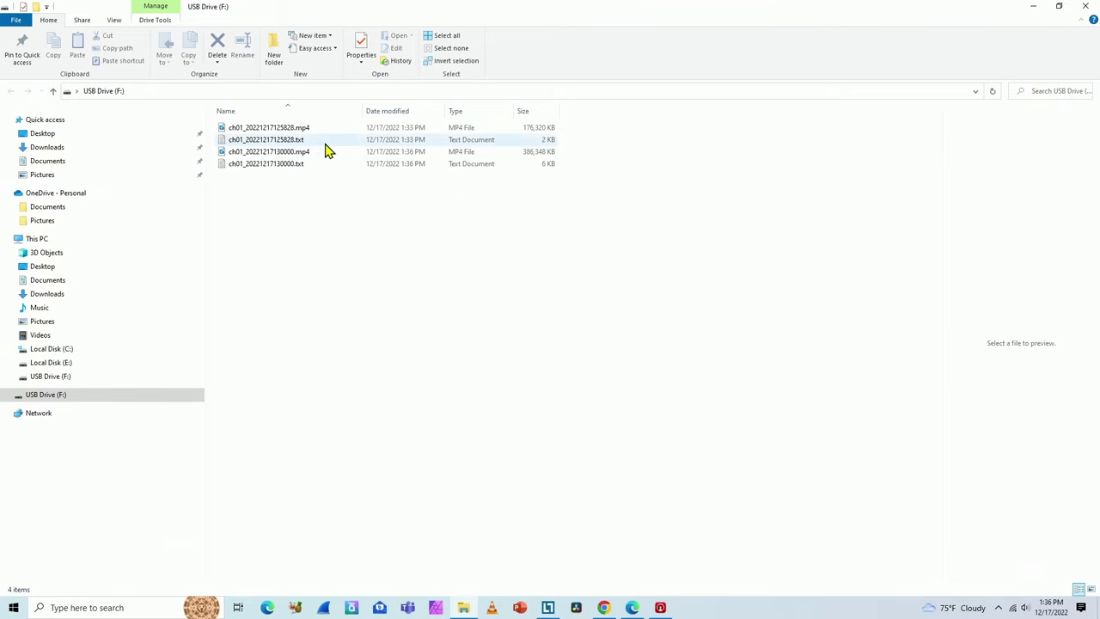
Try to play ch01_20221217125828.mp4 from the USB drive in the default video player, and close the player
{"action": "double_click", "coordinate": [301, 134]}
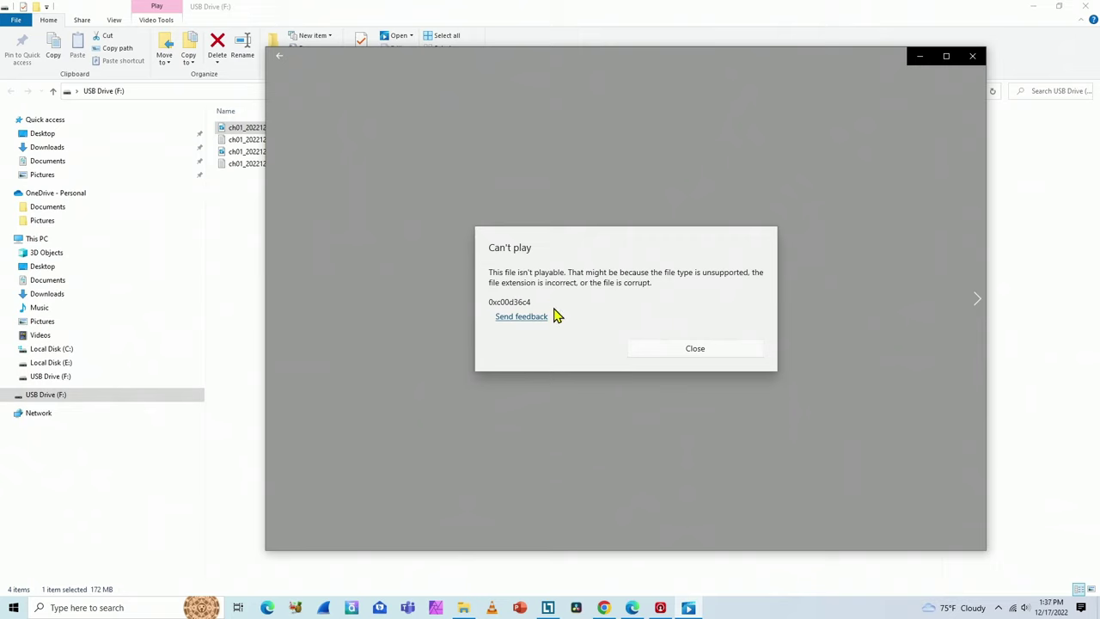
{"action": "left_click", "coordinate": [721, 349]}
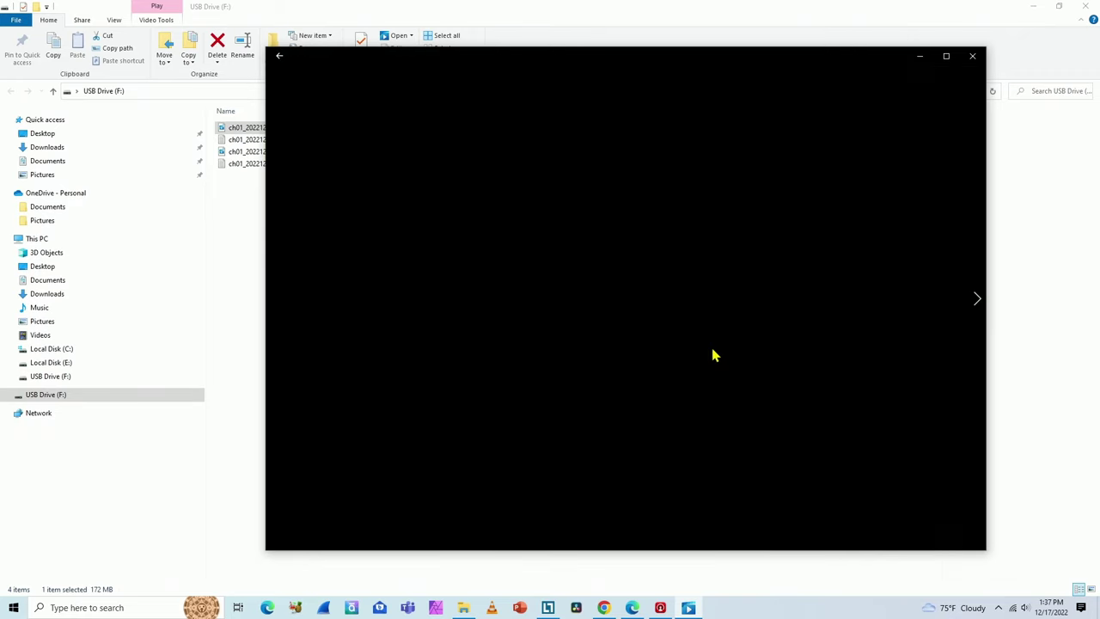
{"action": "left_click", "coordinate": [972, 56]}
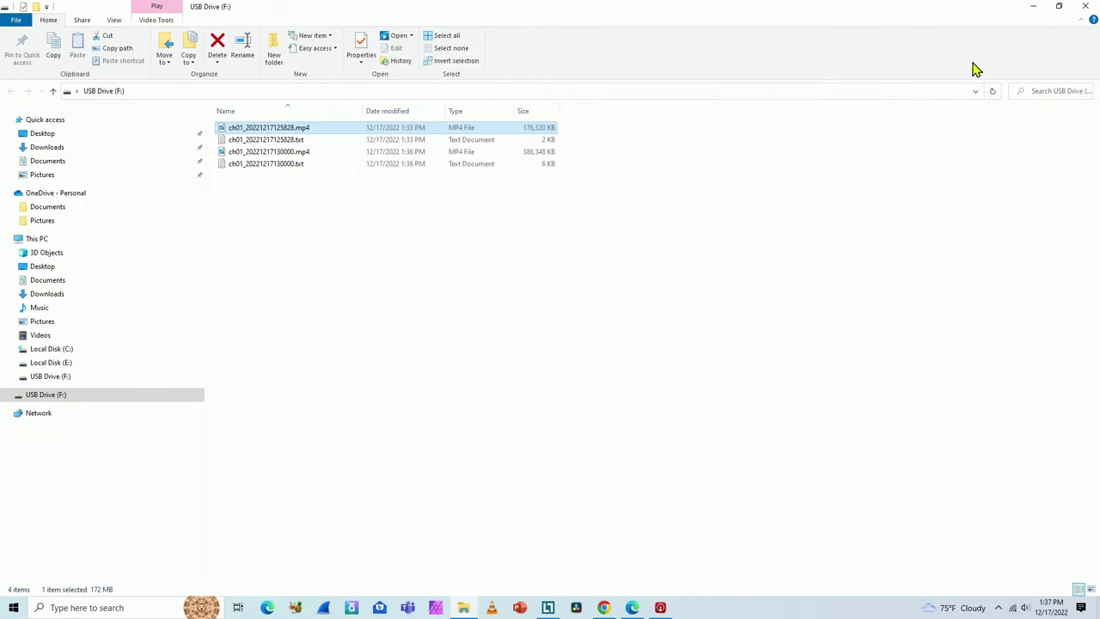
Play ch01_20221217125828.mp4 from the USB drive with VLC media player and close the player after viewing the footage
{"action": "right_click", "coordinate": [272, 129]}
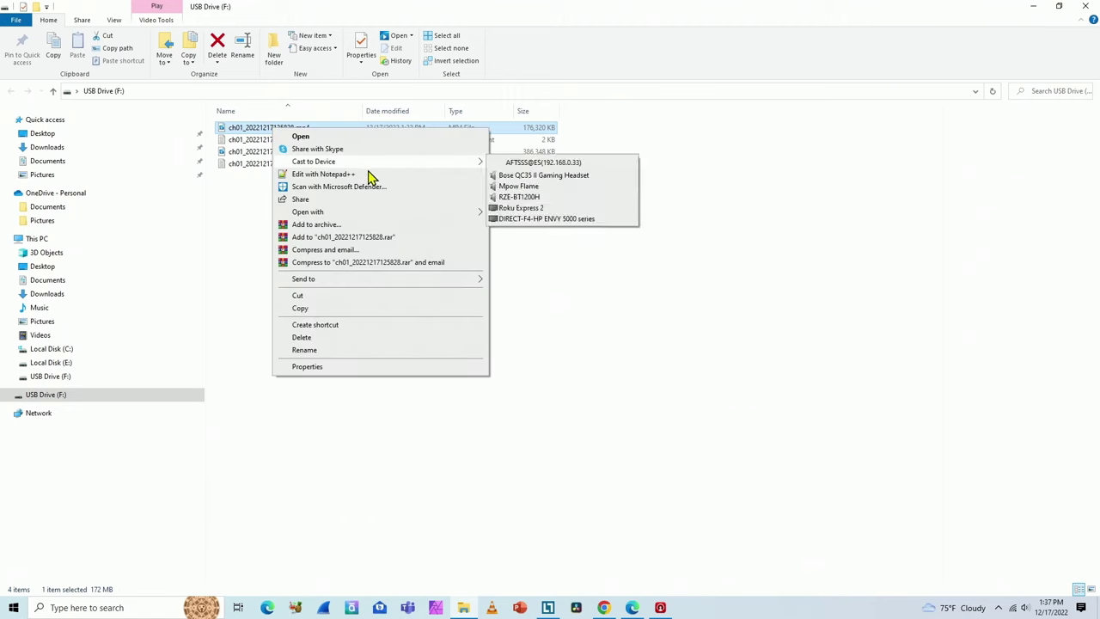
{"action": "mouse_move", "coordinate": [421, 215]}
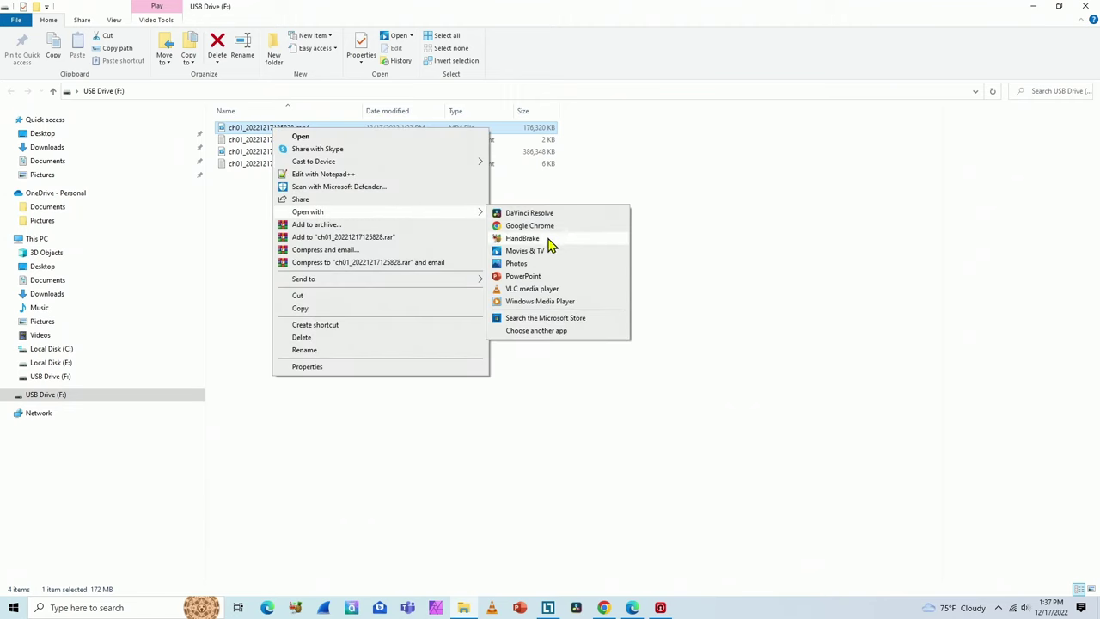
{"action": "left_click", "coordinate": [554, 292]}
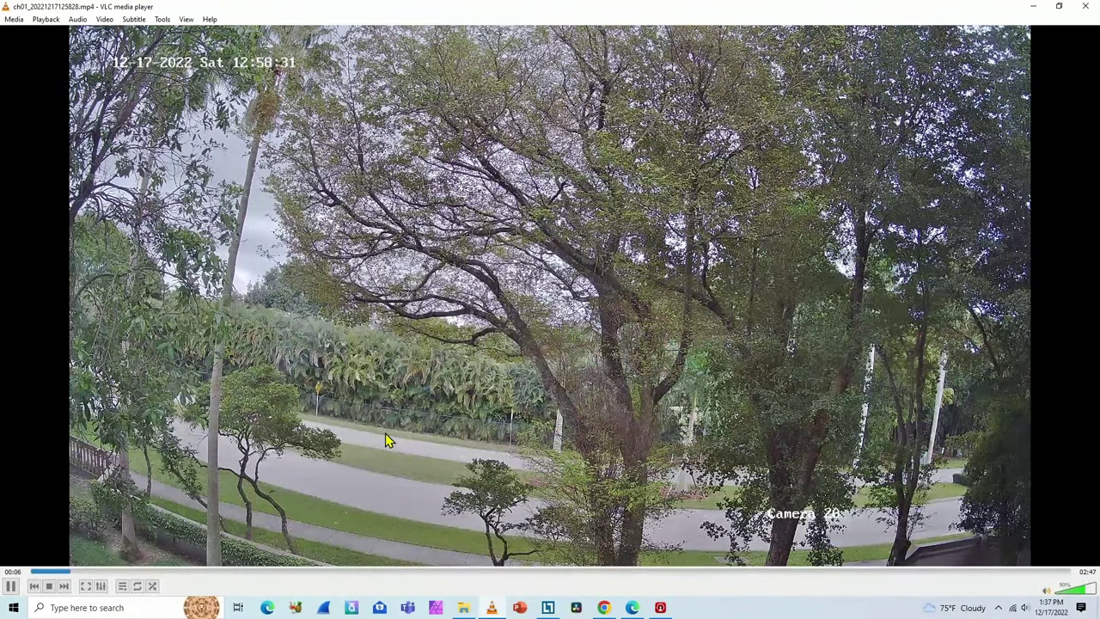
{"action": "left_click", "coordinate": [1090, 7]}
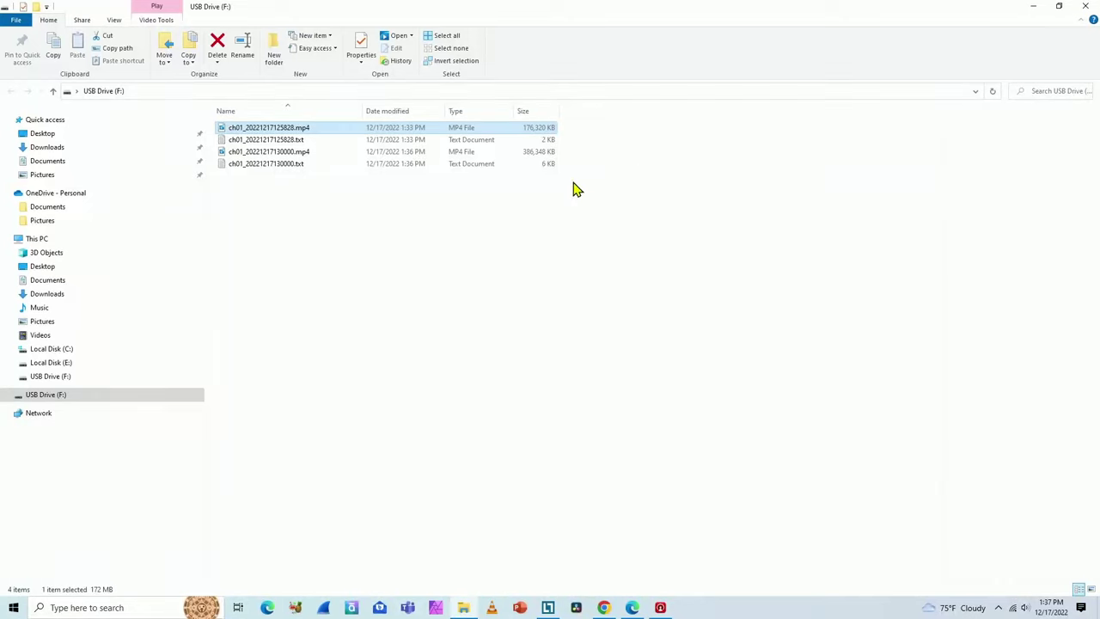
Open ch01_20221217130000.mp4 from the USB drive with VLC media player to view it, and clear the file selection
{"action": "left_click", "coordinate": [294, 153]}
{"action": "right_click", "coordinate": [294, 160]}
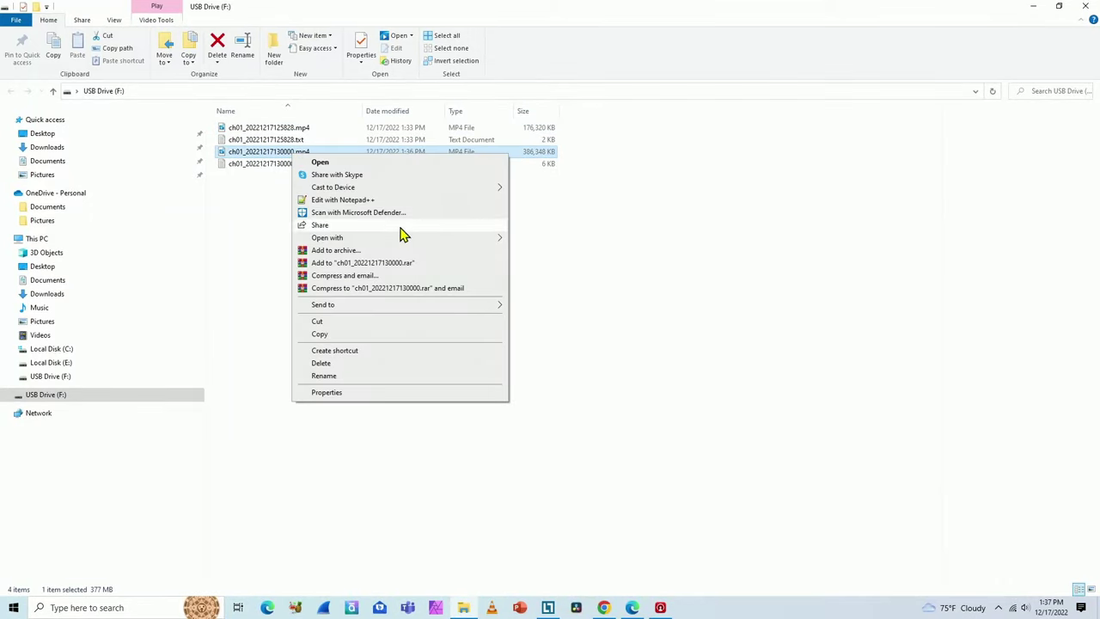
{"action": "mouse_move", "coordinate": [405, 238]}
{"action": "left_click", "coordinate": [578, 316]}
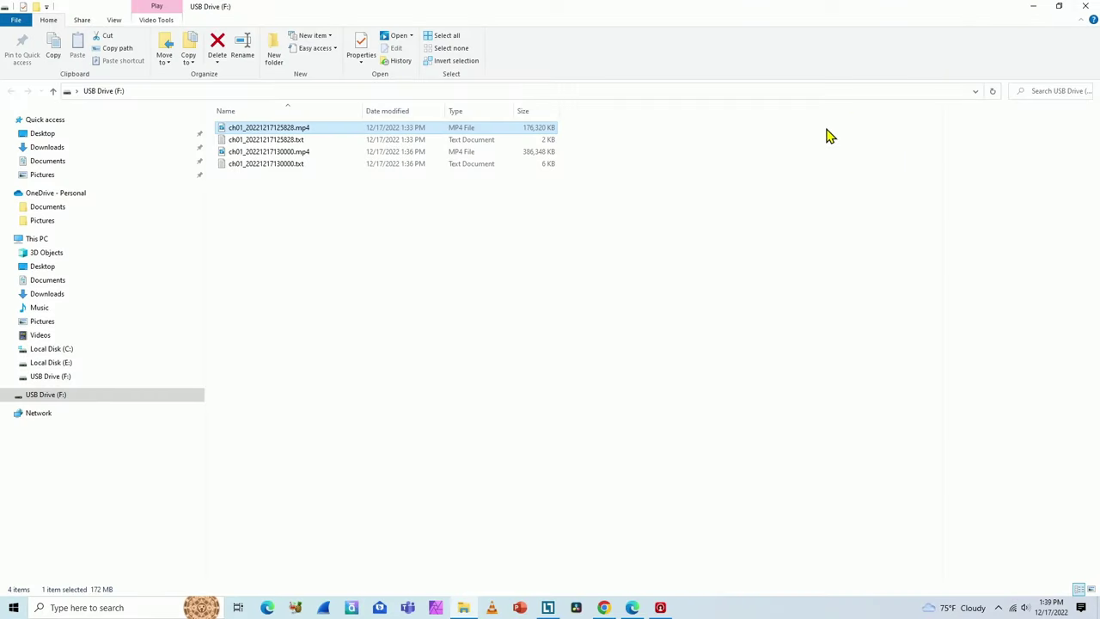
{"action": "left_click", "coordinate": [825, 136]}
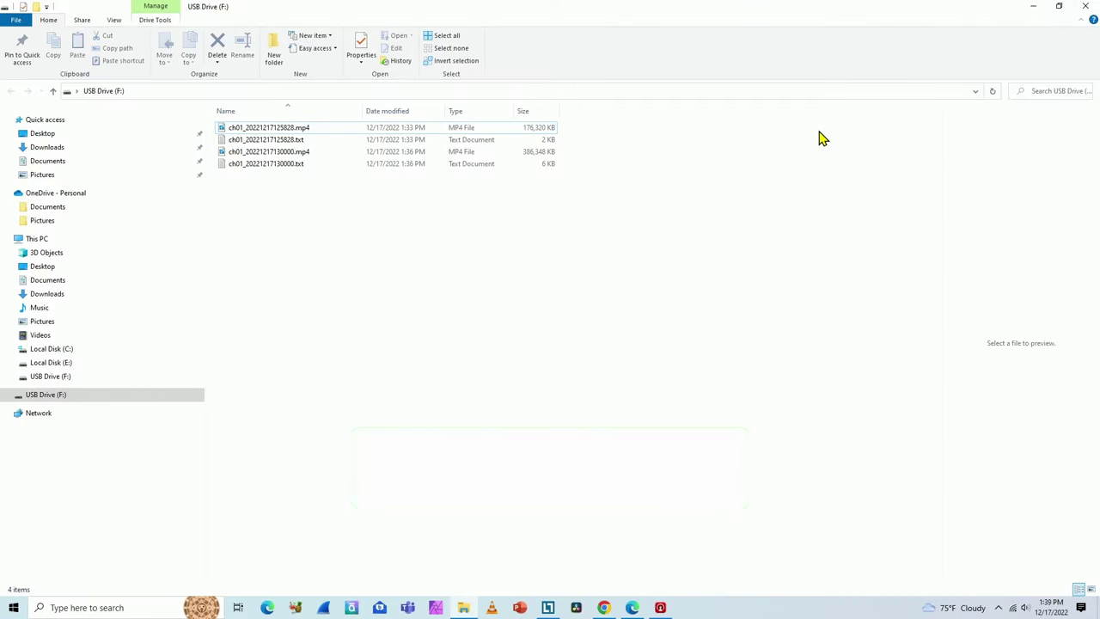